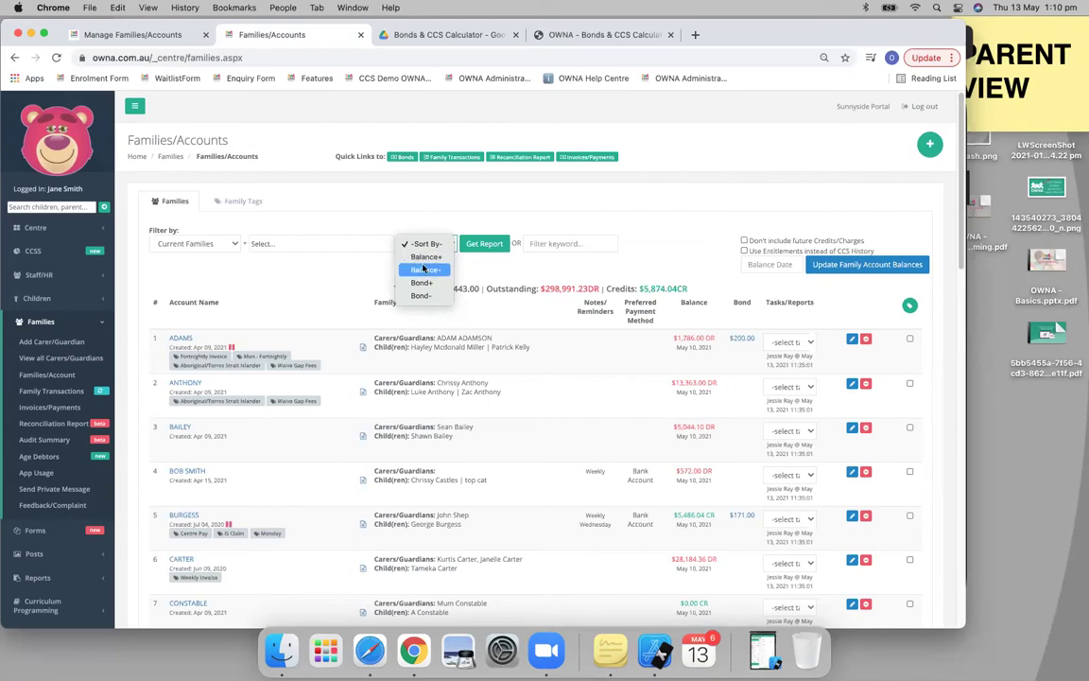
Step: Sort the current families list by Bond+ and run the report
click(422, 283)
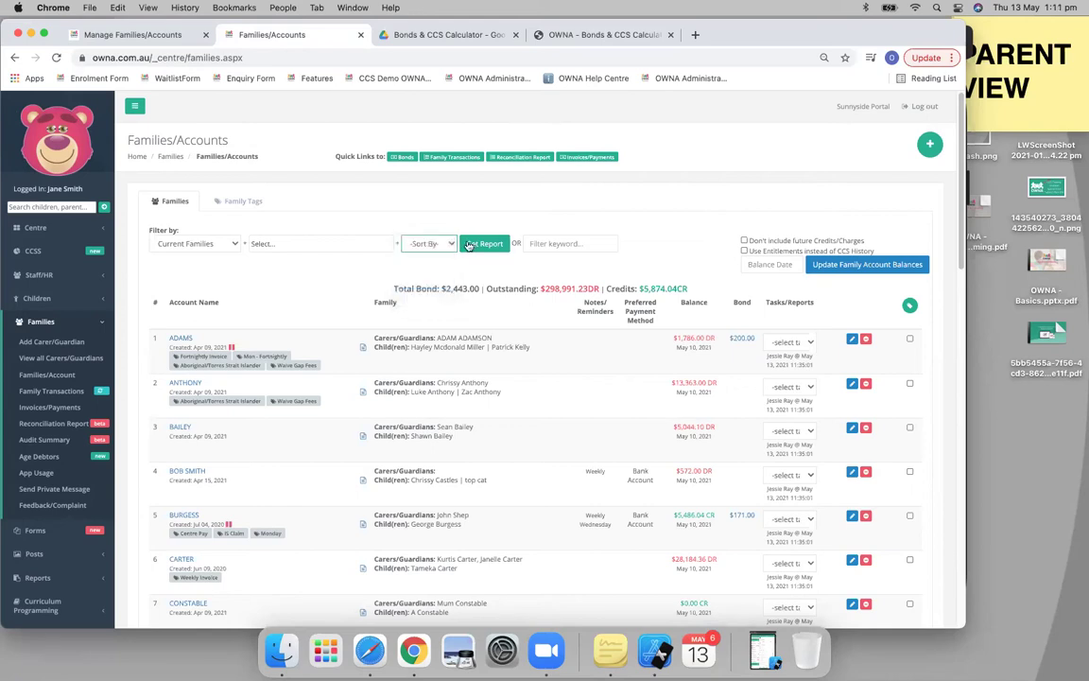
click(472, 244)
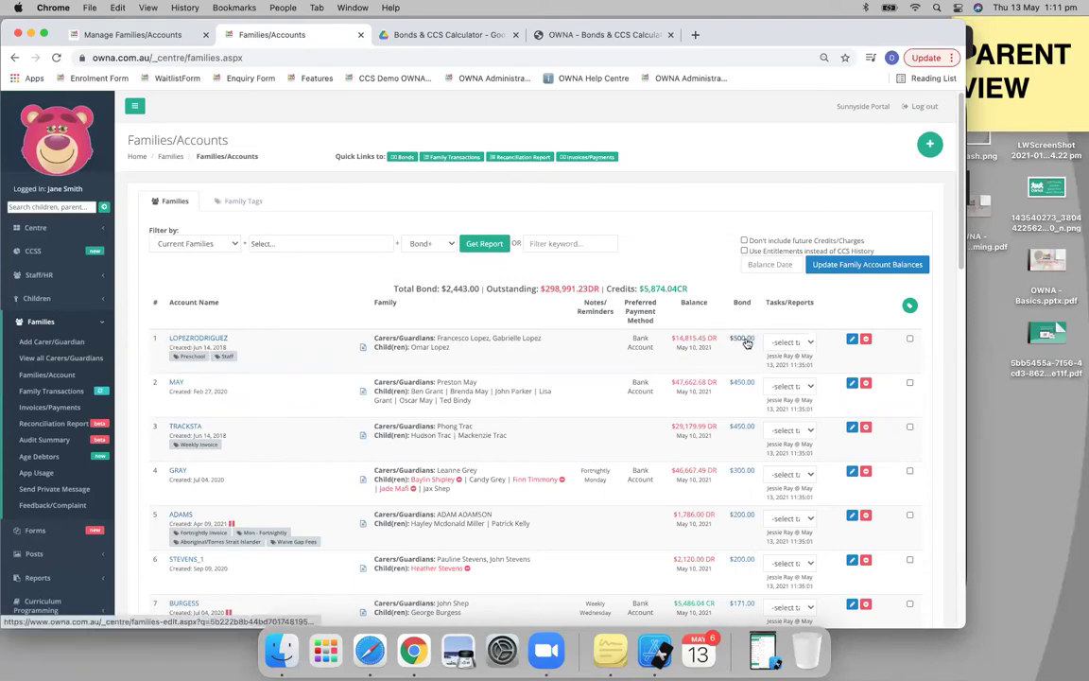
Step: Rerun the current families report sorted by Bond- and review the bond amounts down the list
click(430, 243)
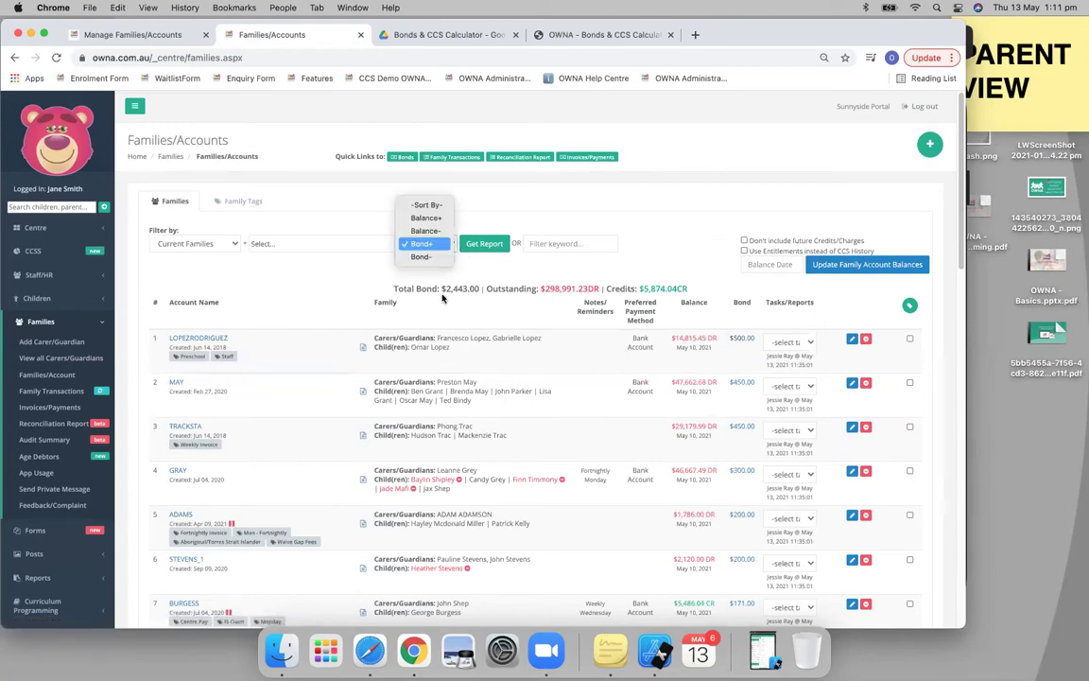
click(433, 258)
click(484, 244)
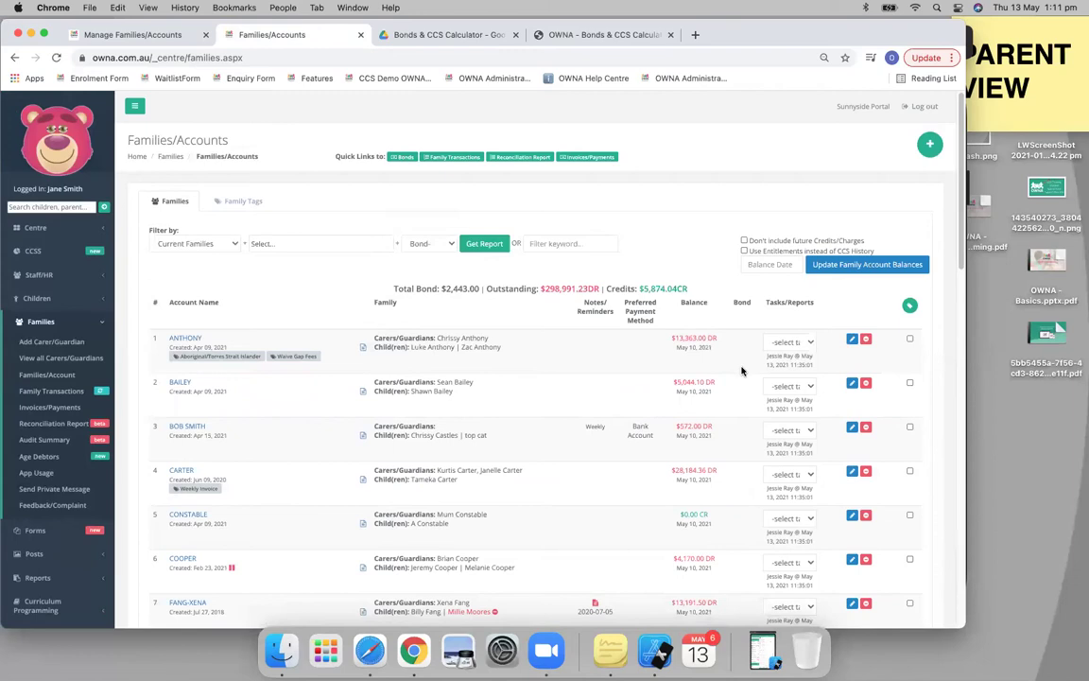
scroll(742, 368, down, 15)
scroll(742, 372, down, 1)
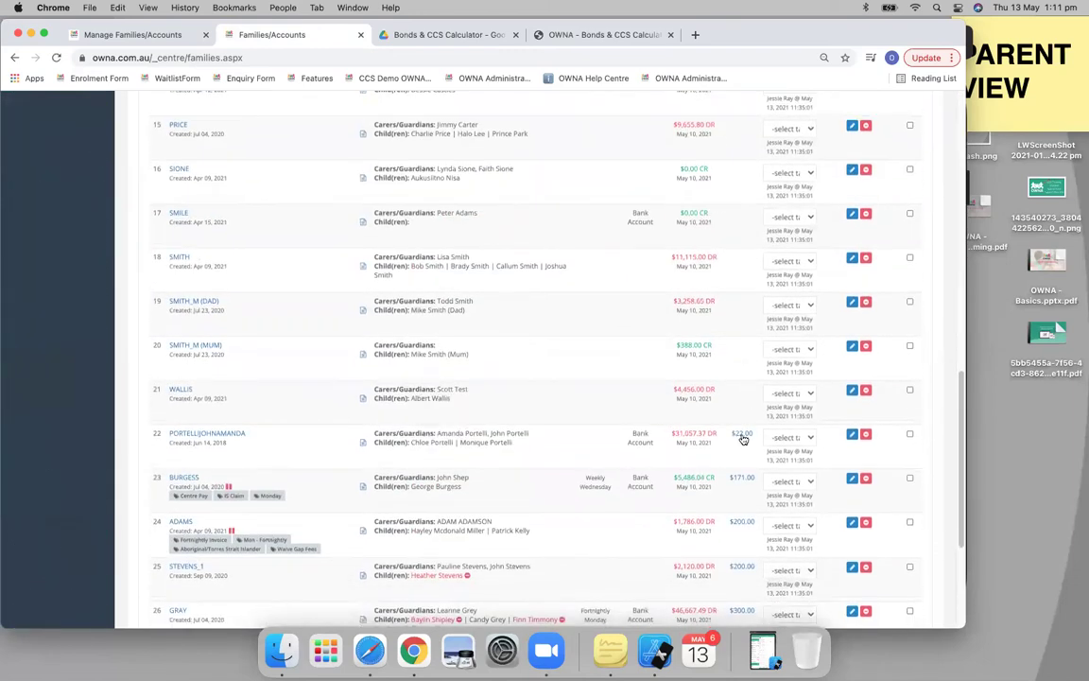
scroll(751, 392, up, 15)
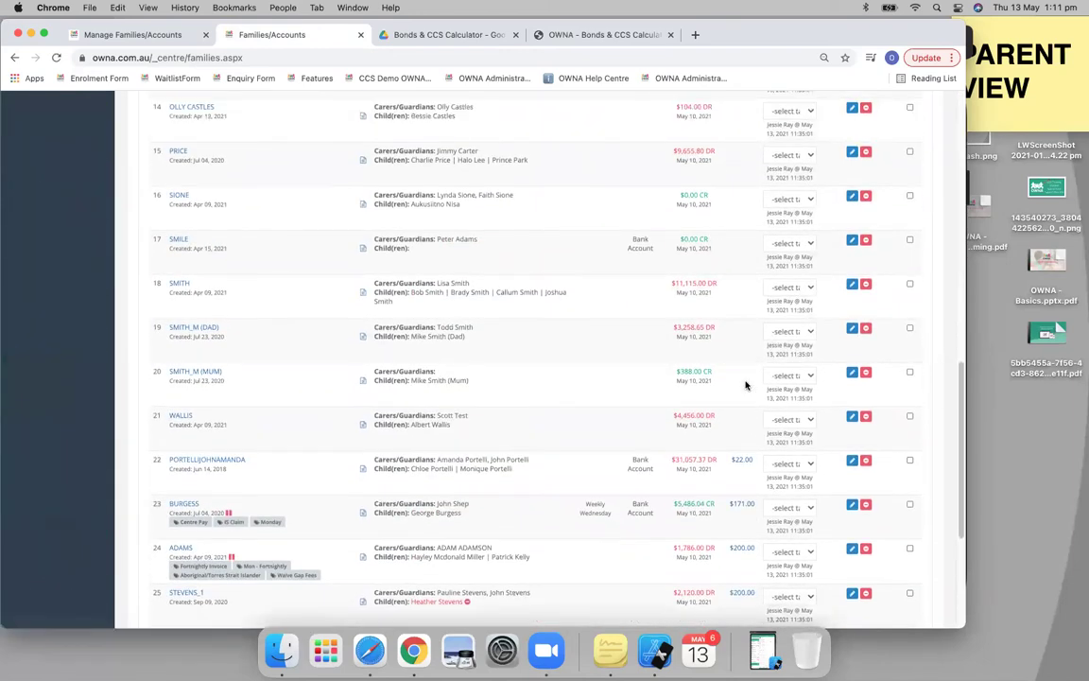
Step: Switch the families report back to Bond+ sorting and run it again
click(442, 246)
click(441, 233)
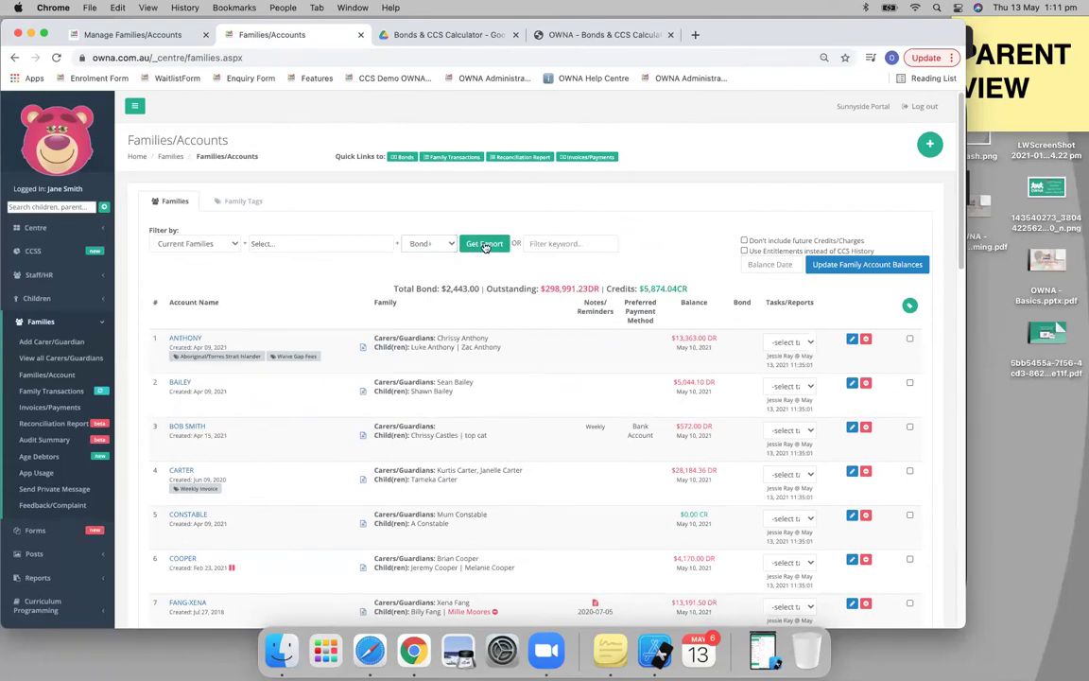
click(485, 245)
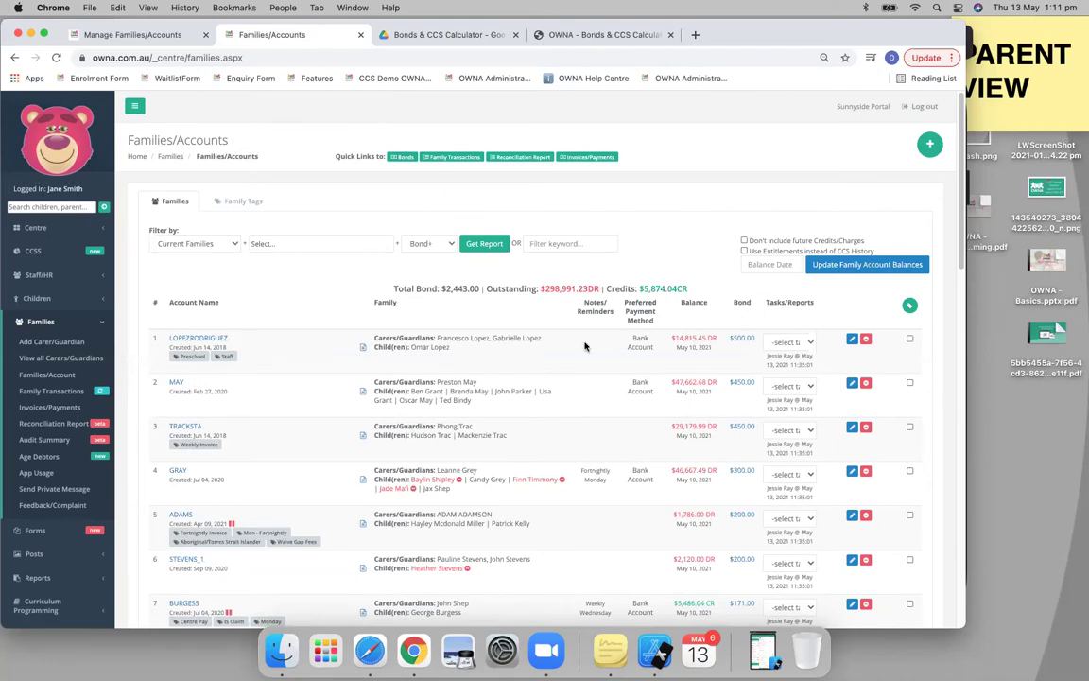
Step: Reset the families list to its unsorted default and review the available sort options
click(416, 243)
click(428, 206)
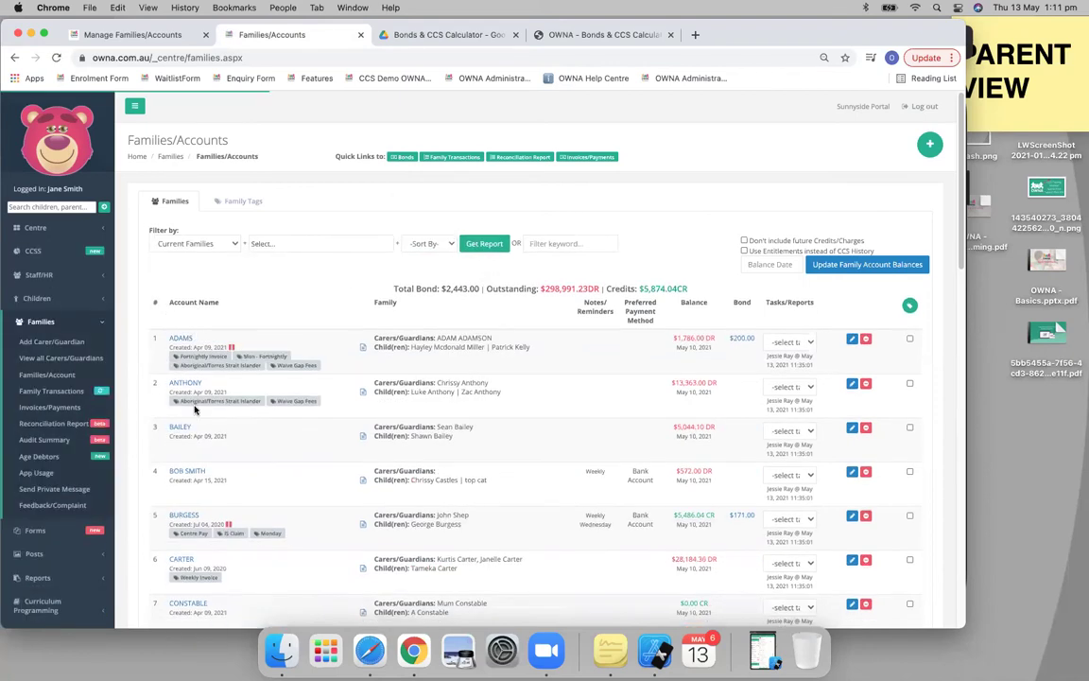
click(424, 243)
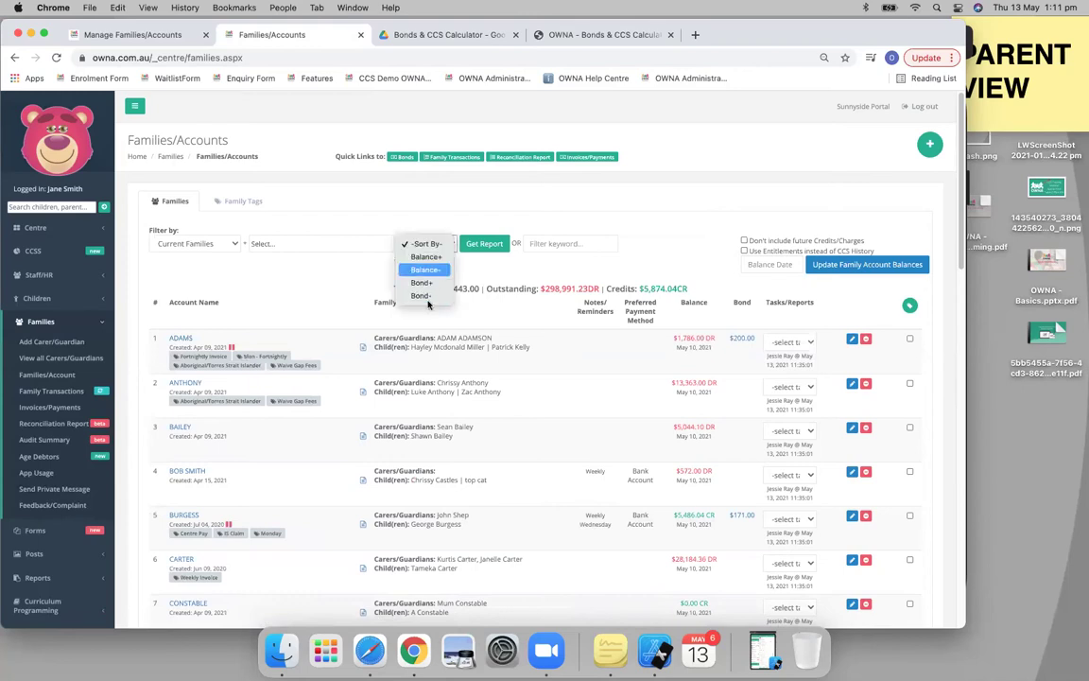
click(631, 255)
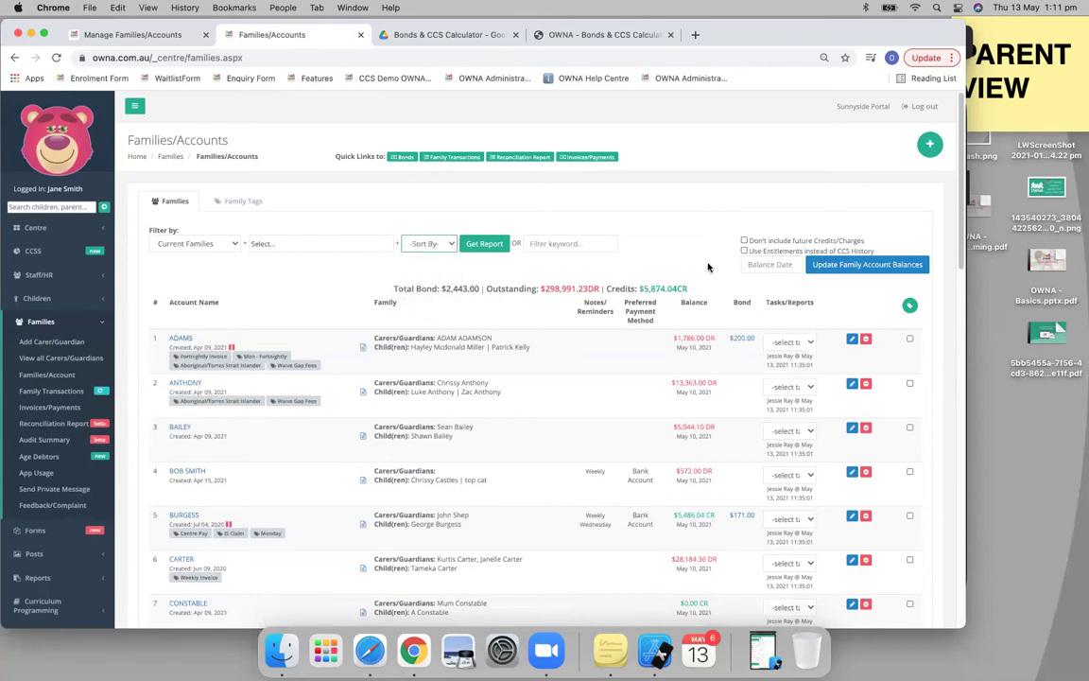
Step: Set the as-of date for the family balances Excel export to 2021-05-01
scroll(724, 299, down, 10)
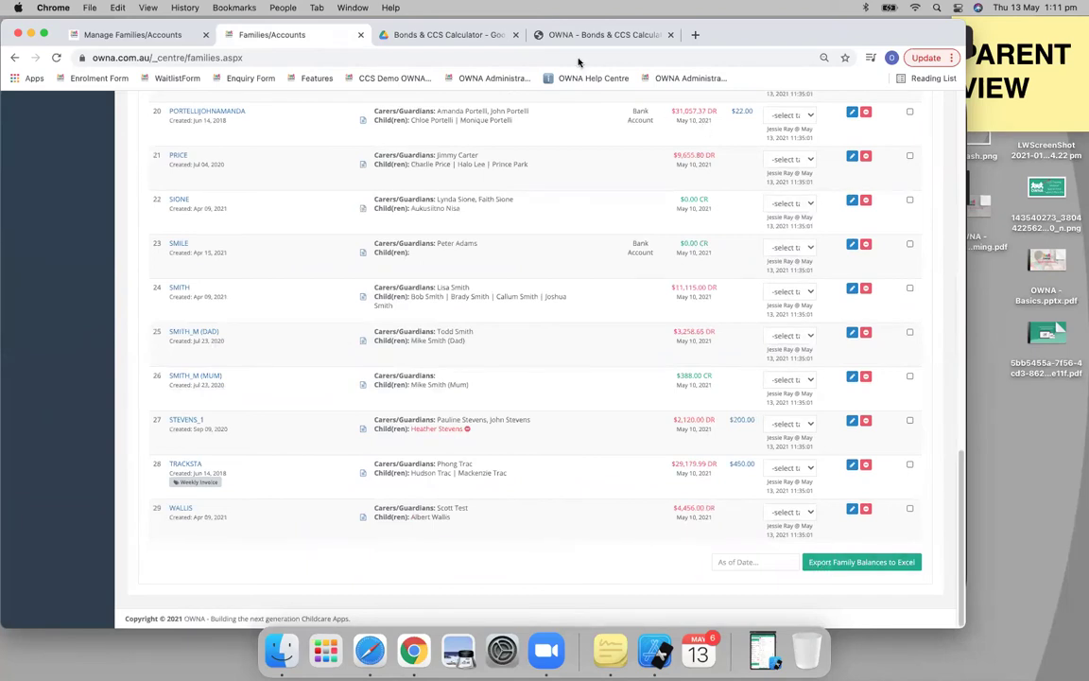
click(735, 561)
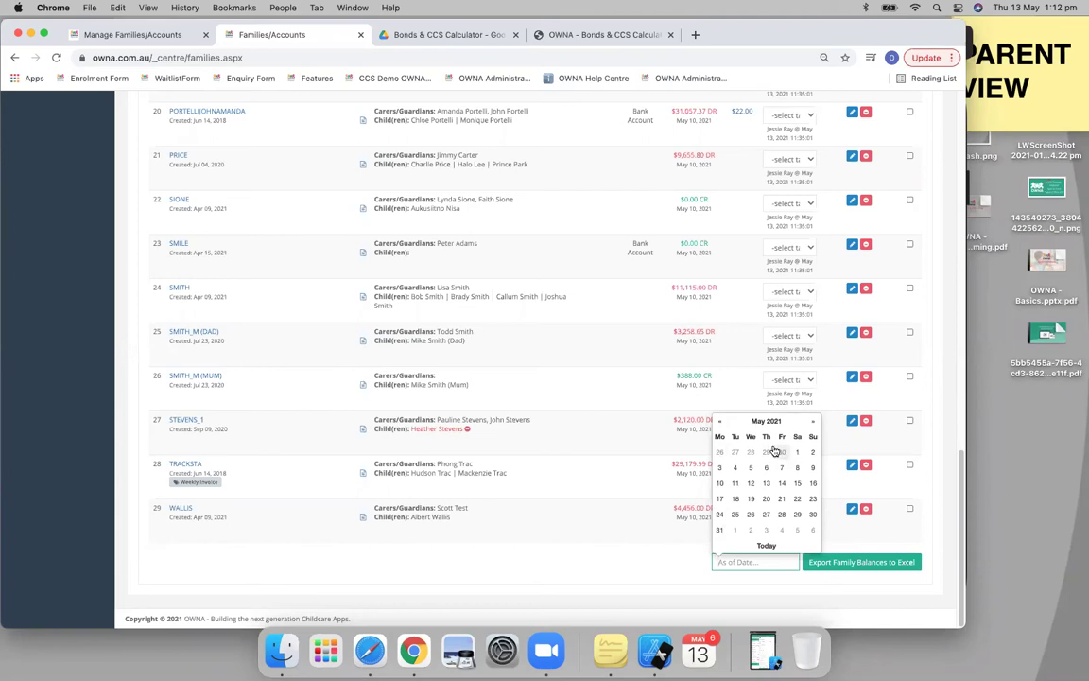
click(720, 421)
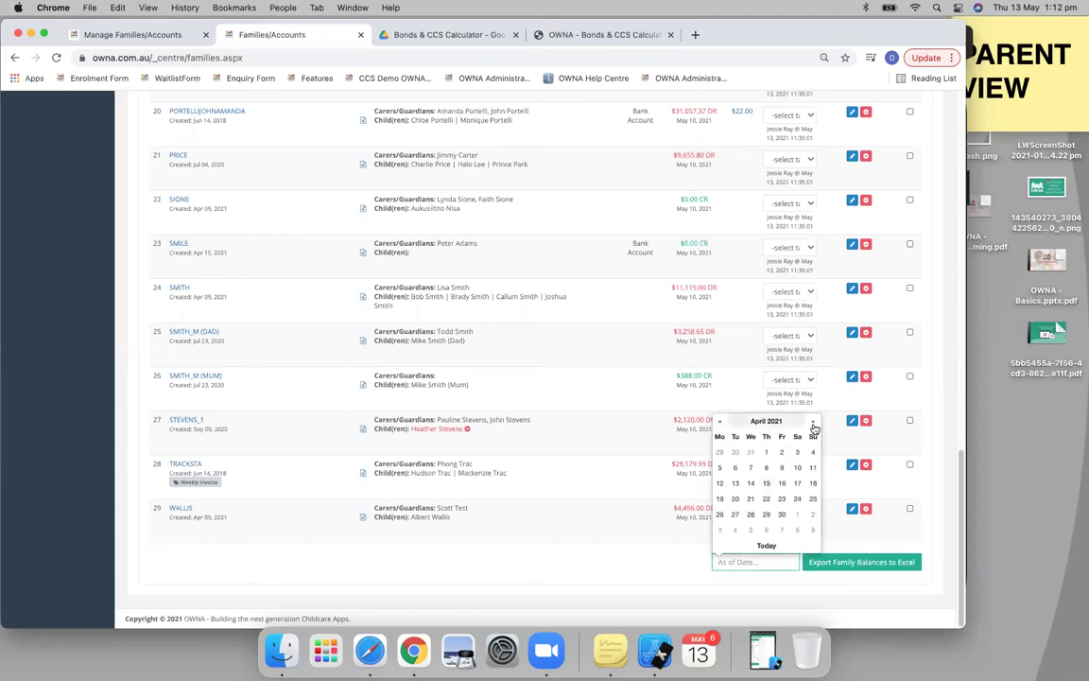
click(812, 420)
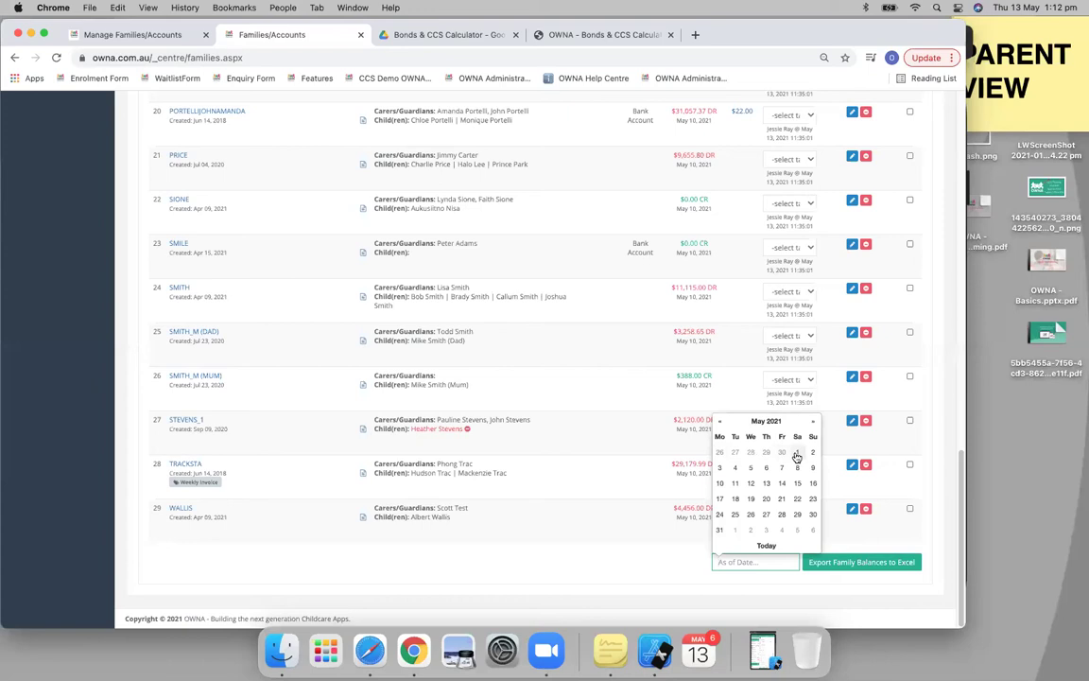
click(797, 453)
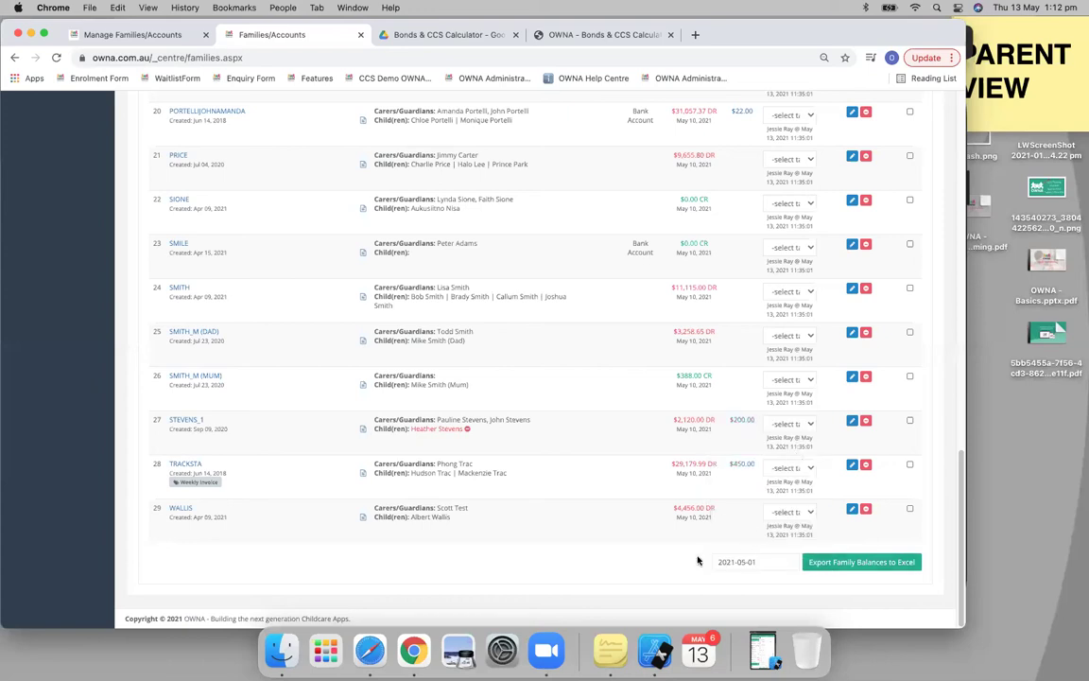
Step: Clear the as-of date of the family balances export
drag(700, 562, 789, 562)
key(BackSpace)
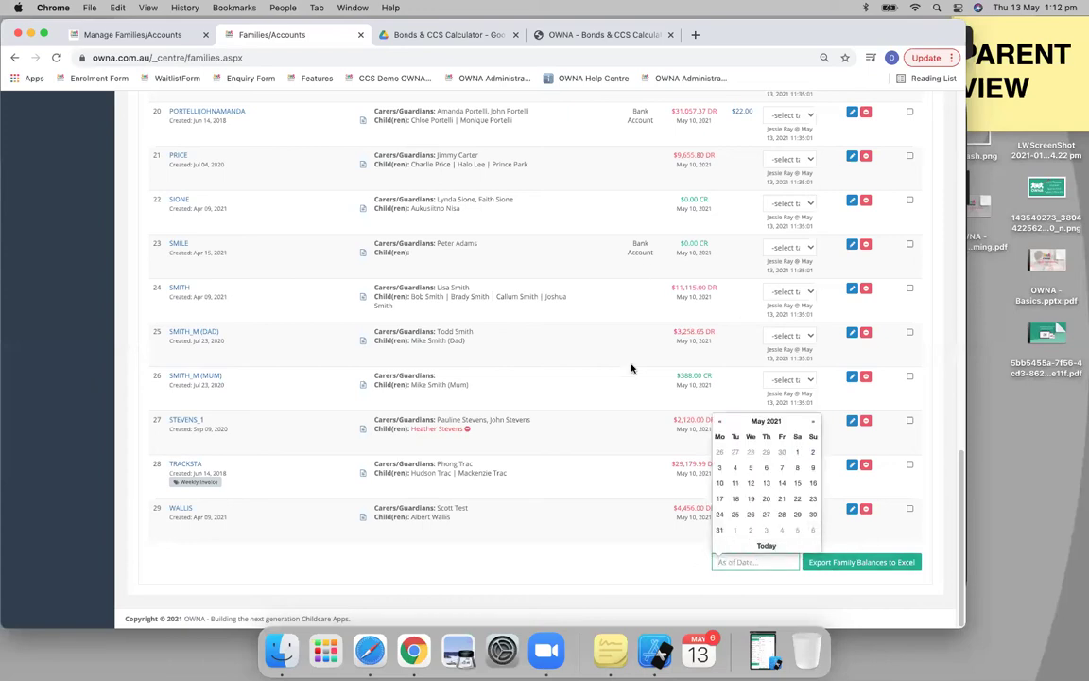
click(631, 365)
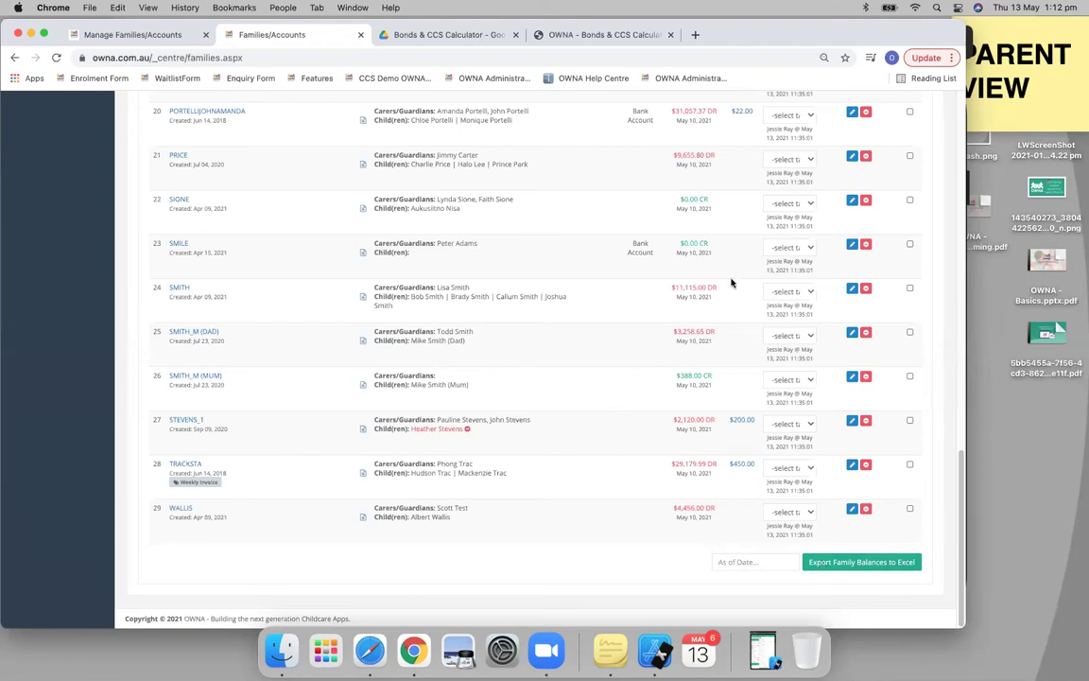
Step: Open the Family Bonds Report and generate it for the period 2021-04-05 to 2021-05-13
scroll(733, 246, up, 20)
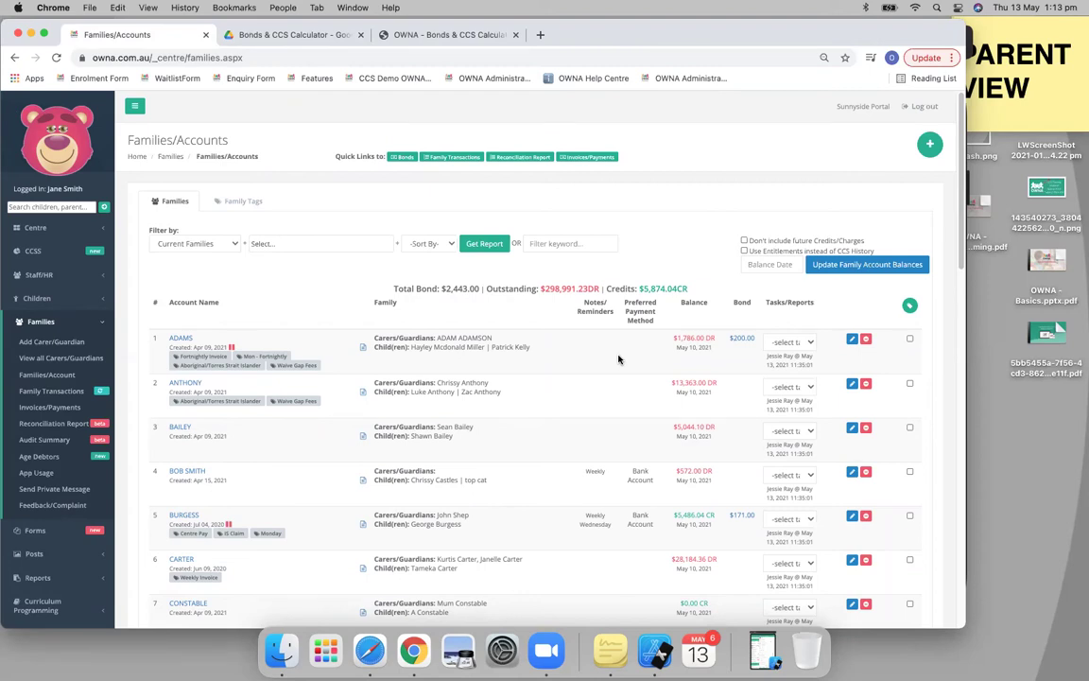
click(402, 158)
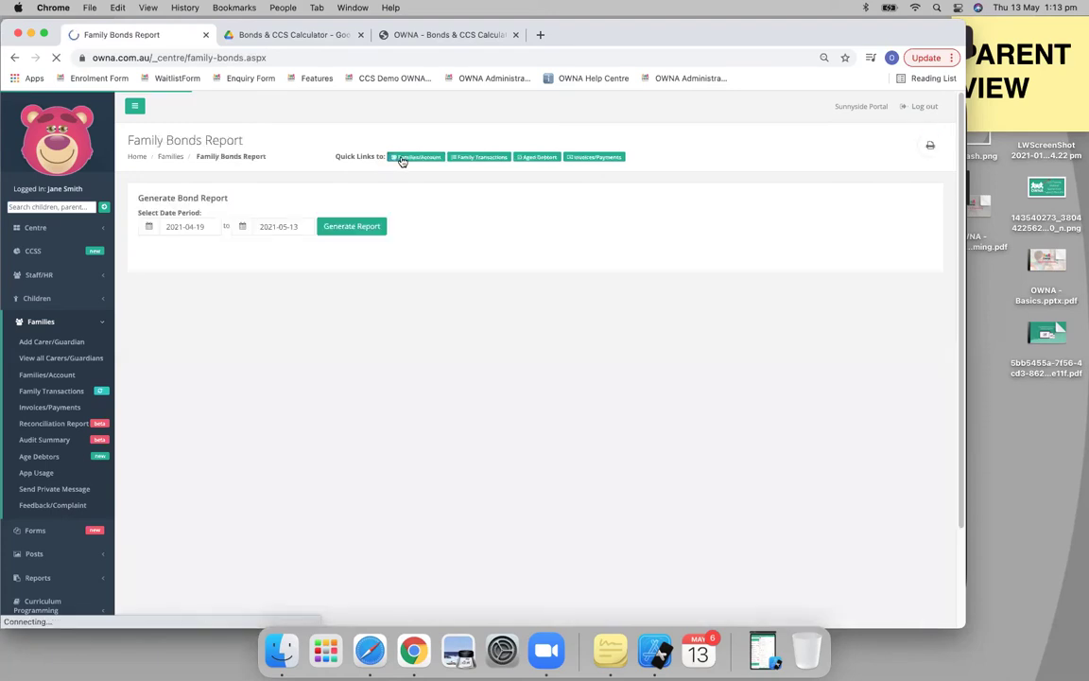
double_click(143, 198)
click(241, 194)
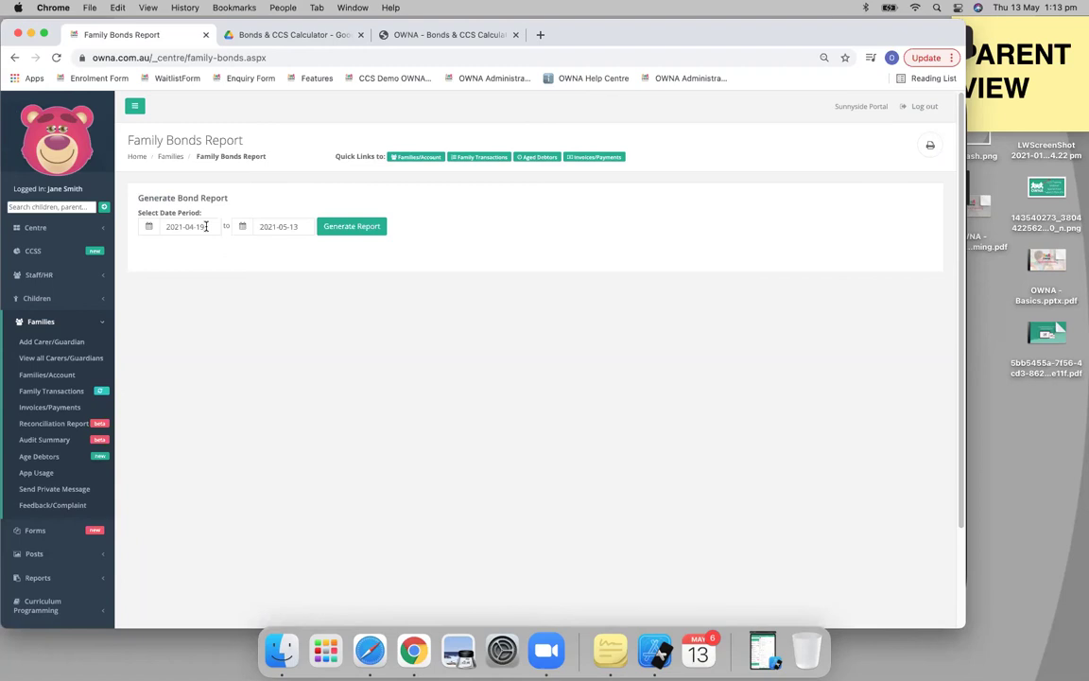
click(206, 227)
click(155, 289)
click(347, 231)
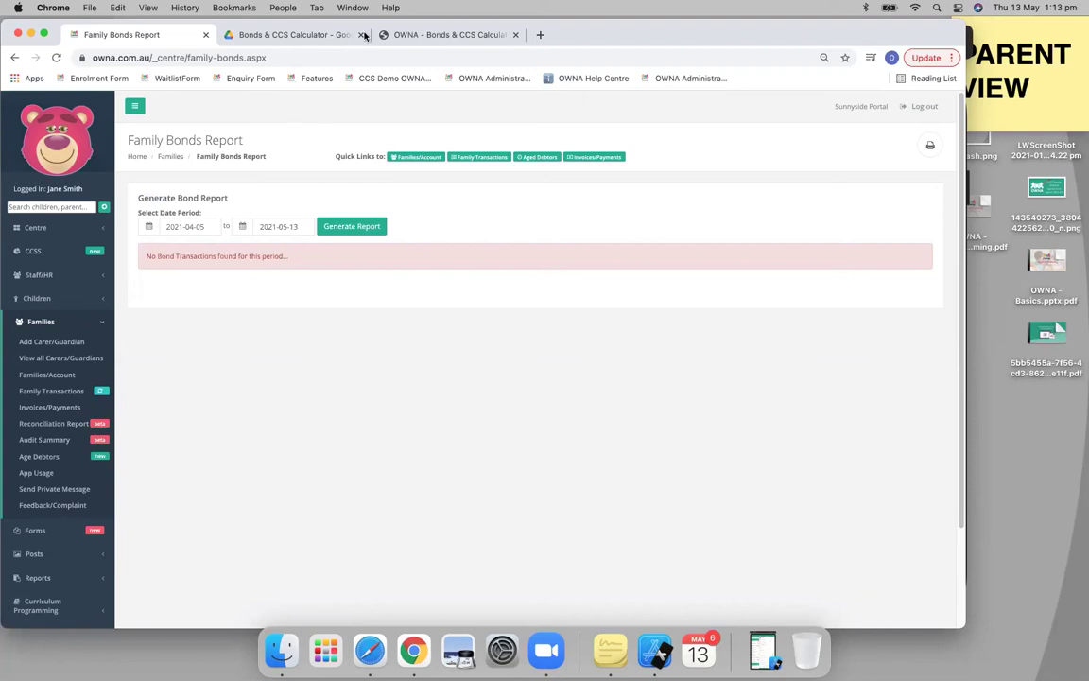
Step: Examine the sample bond report Screenshot_630.jpg in Google Drive, and reopen the Families/Accounts list in OWNA
click(294, 35)
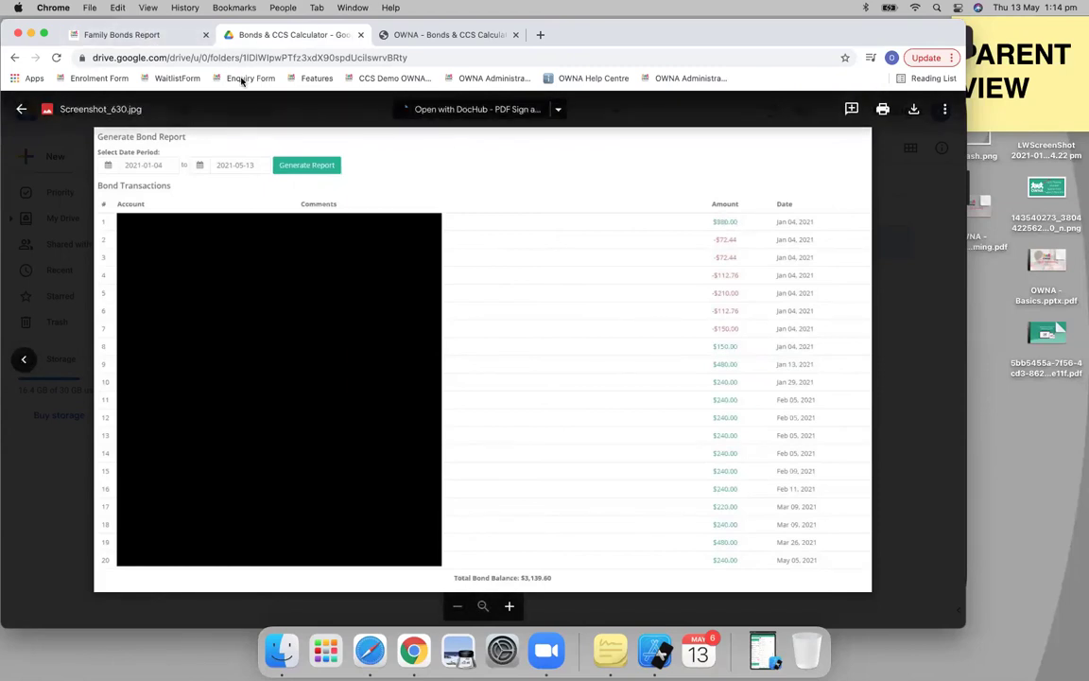
click(149, 35)
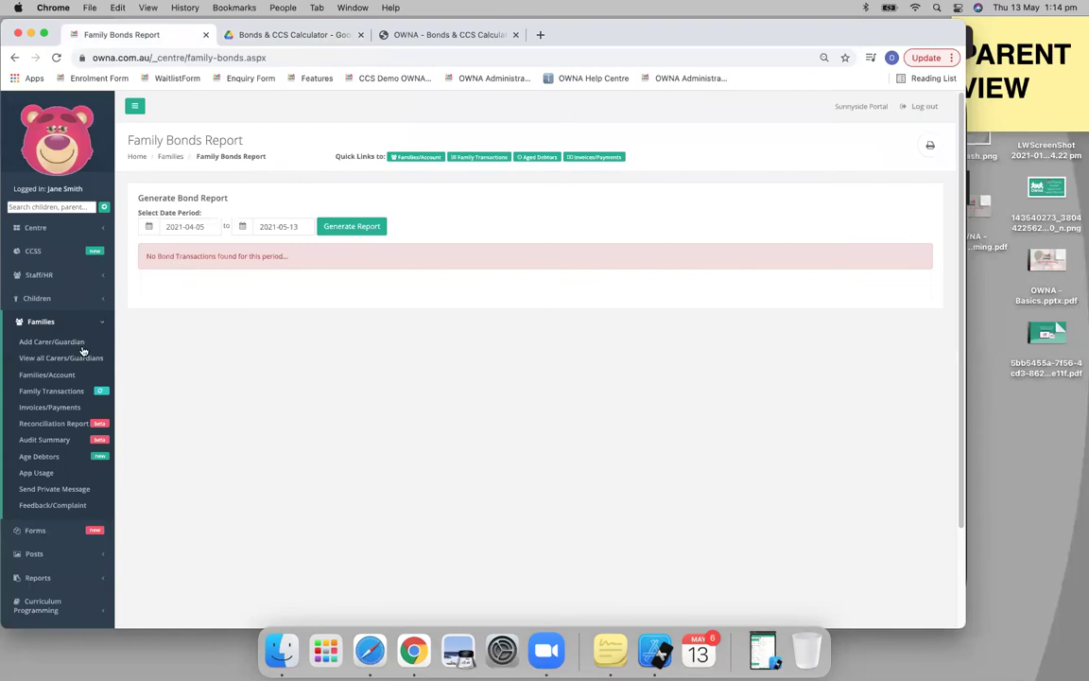
click(56, 377)
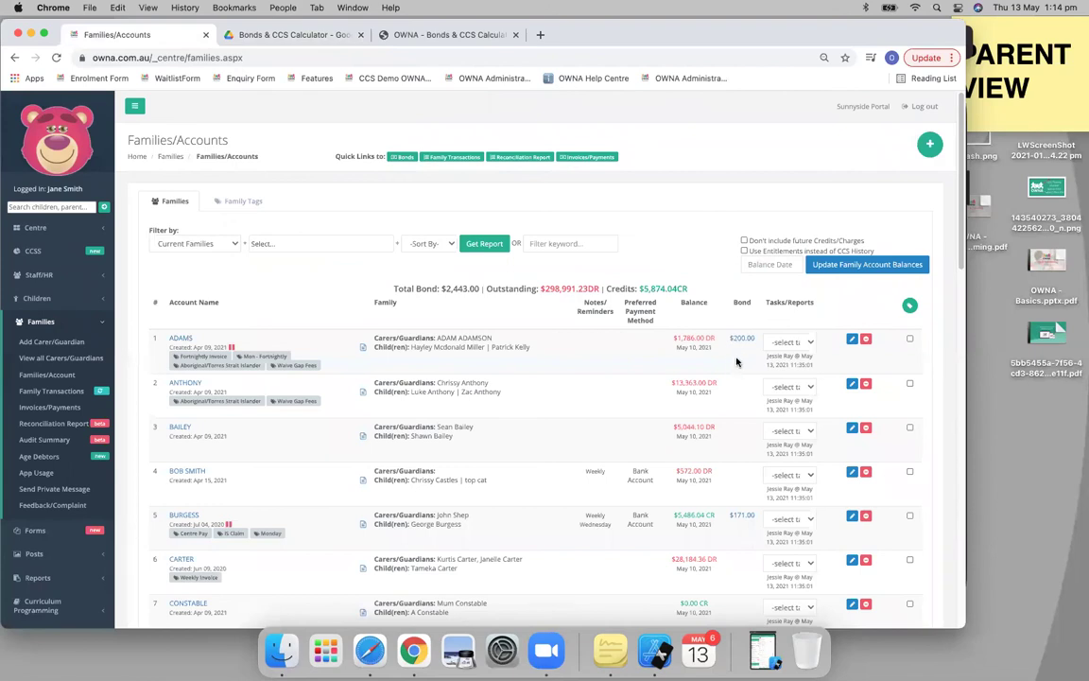
Step: Review the sample bond report image in Google Drive once more and close its preview
click(315, 35)
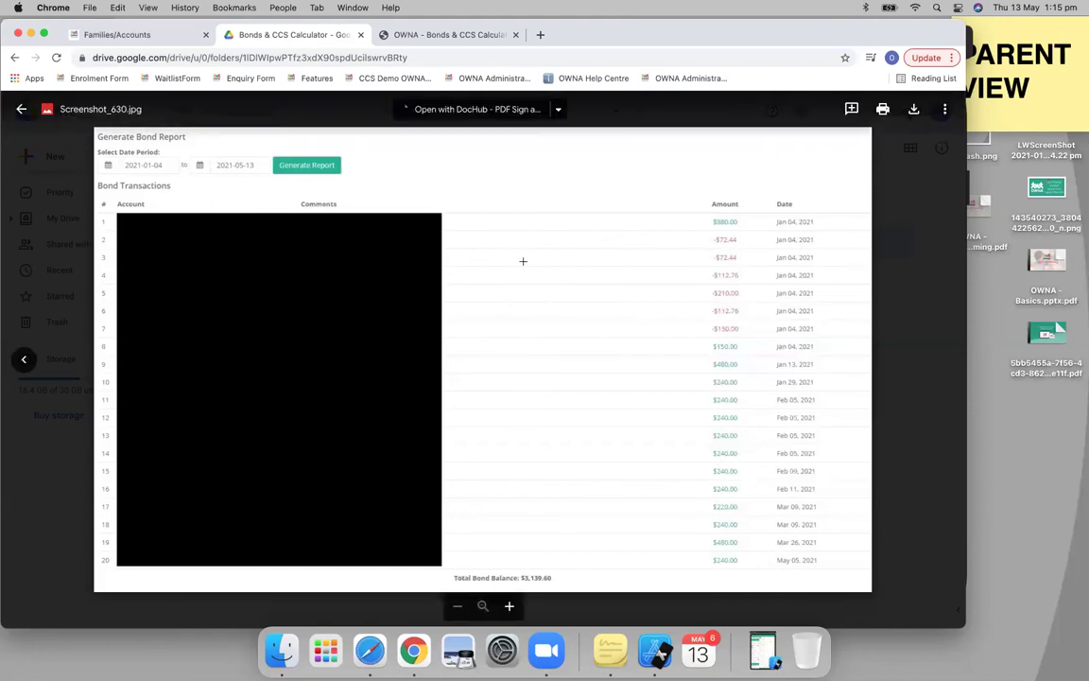
click(142, 34)
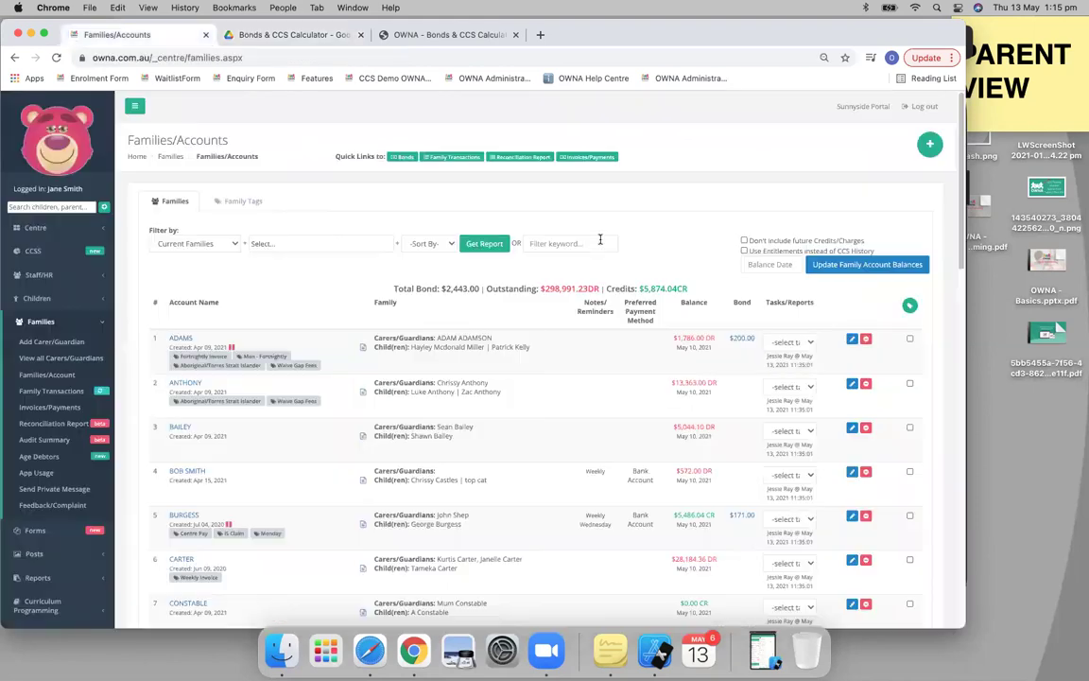
click(463, 40)
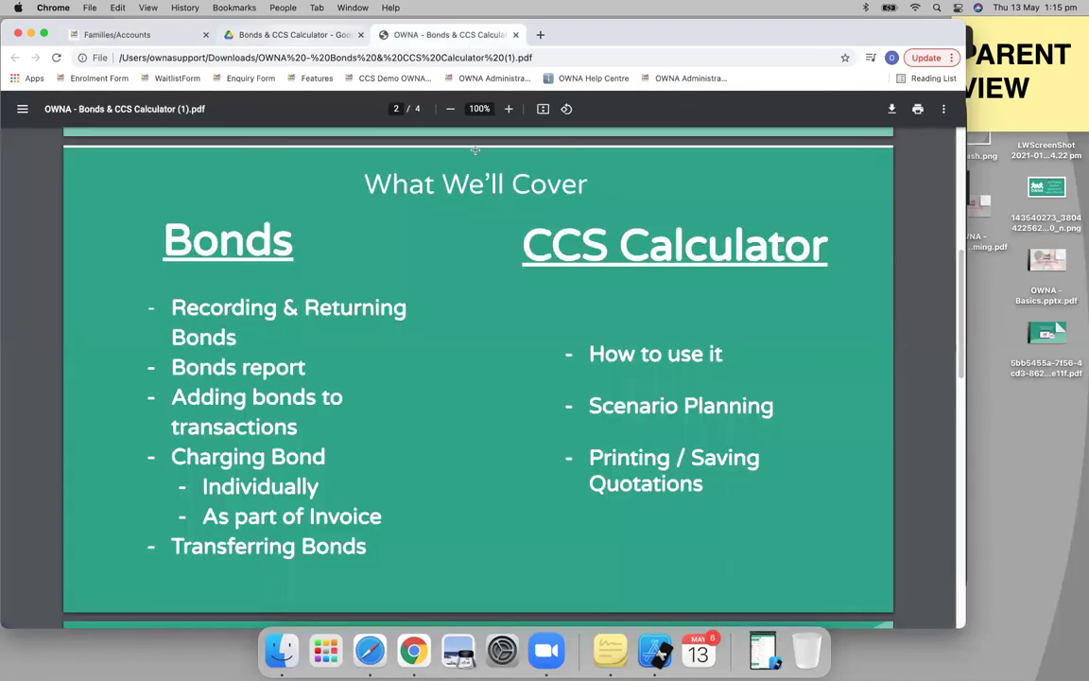
click(288, 34)
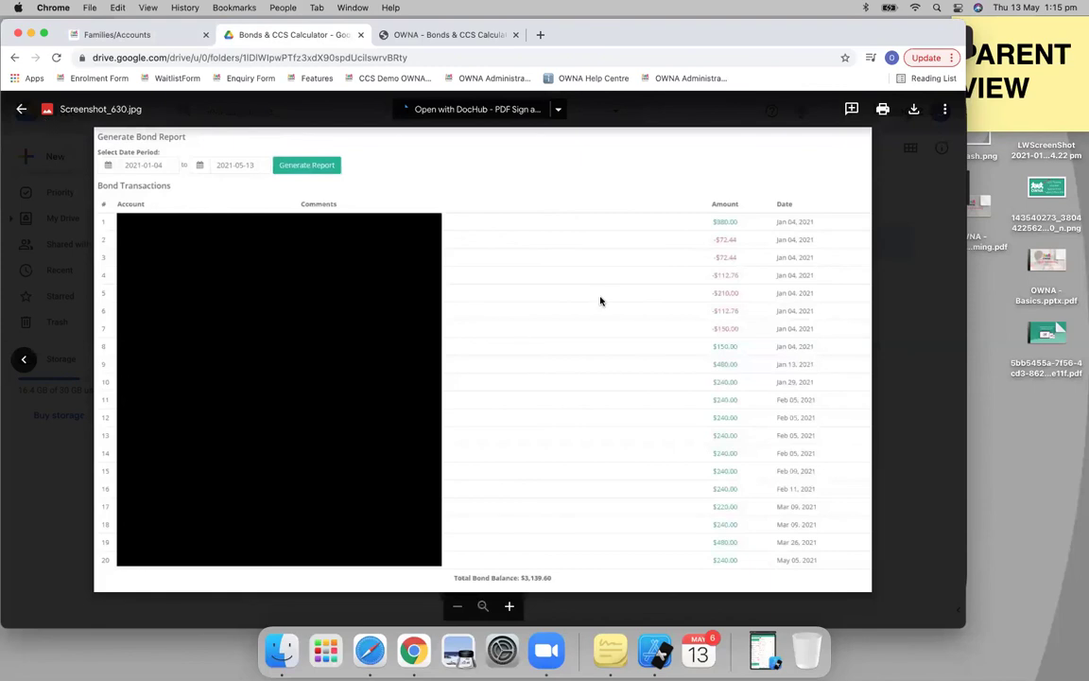
key(Escape)
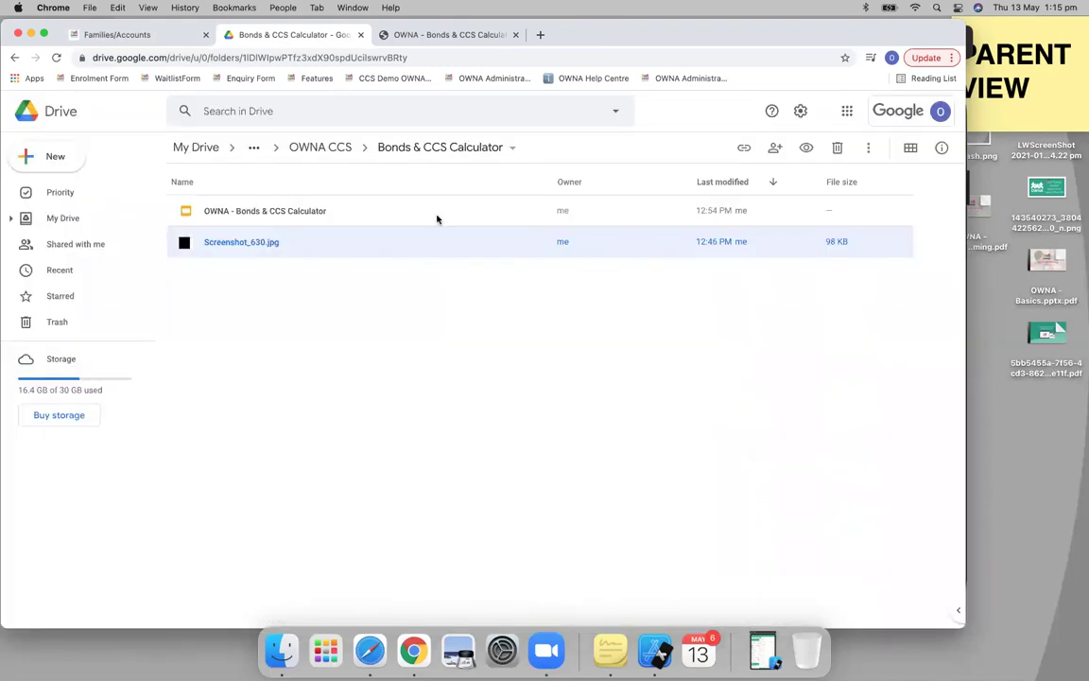
Step: Return to OWNA's Families/Accounts page and open the Family Bonds Report from there
click(151, 37)
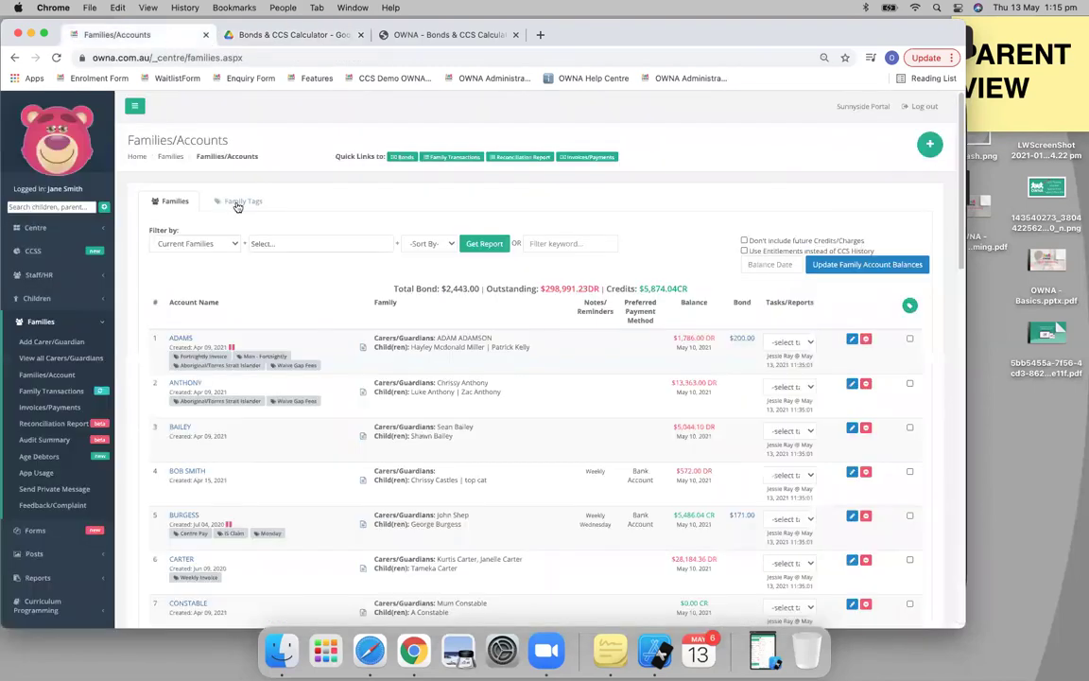
click(399, 157)
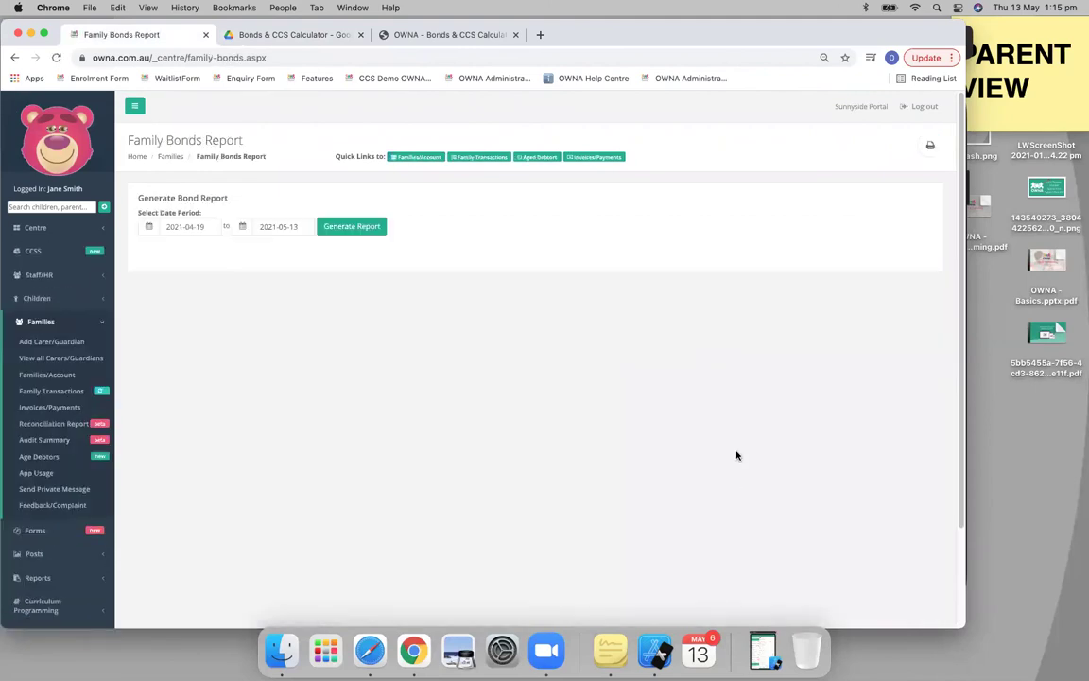
scroll(742, 464, down, 3)
scroll(767, 537, up, 3)
scroll(764, 532, down, 3)
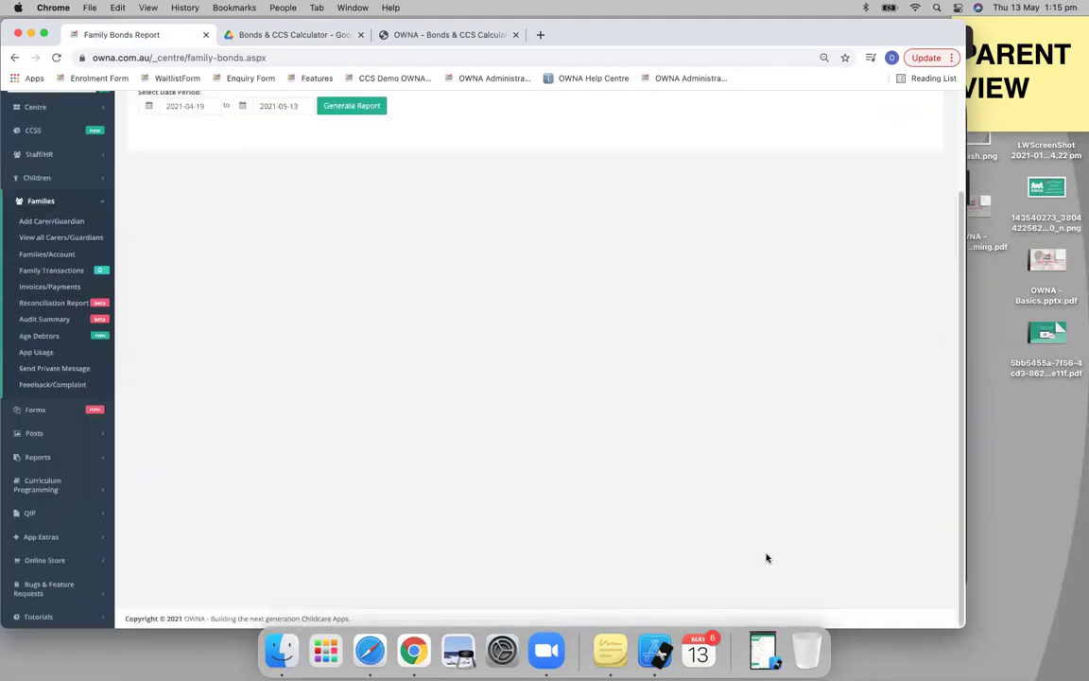
scroll(768, 553, up, 3)
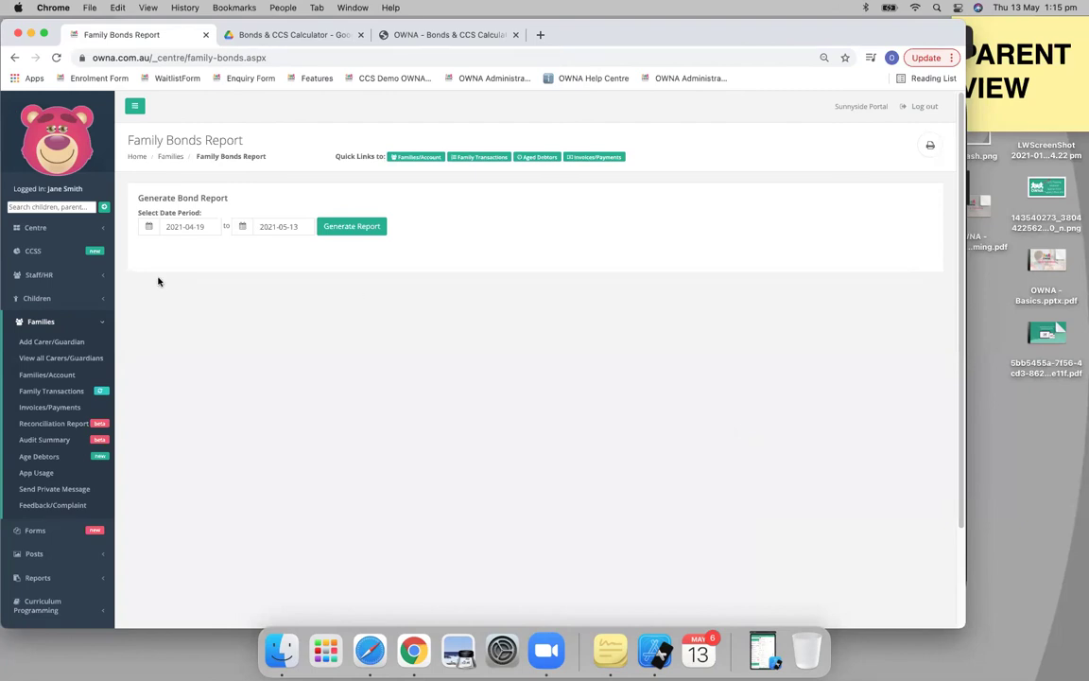
Step: Switch to the OWNA - Bonds & CCS Calculator PDF and examine the Bonds topics on the What We'll Cover slide
click(284, 35)
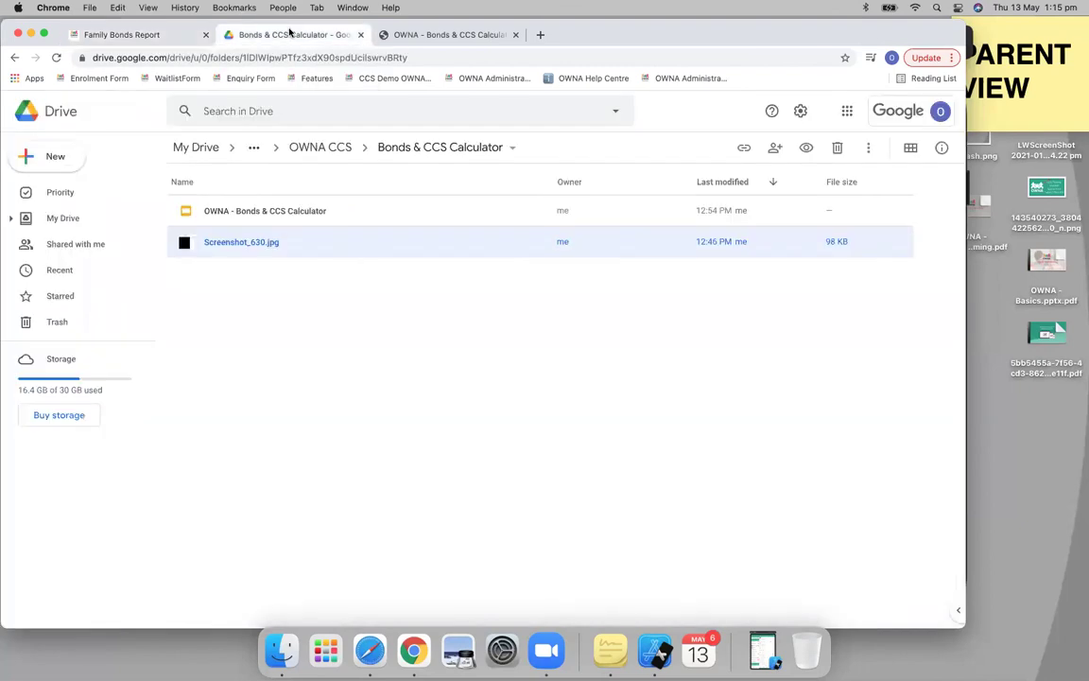
click(409, 34)
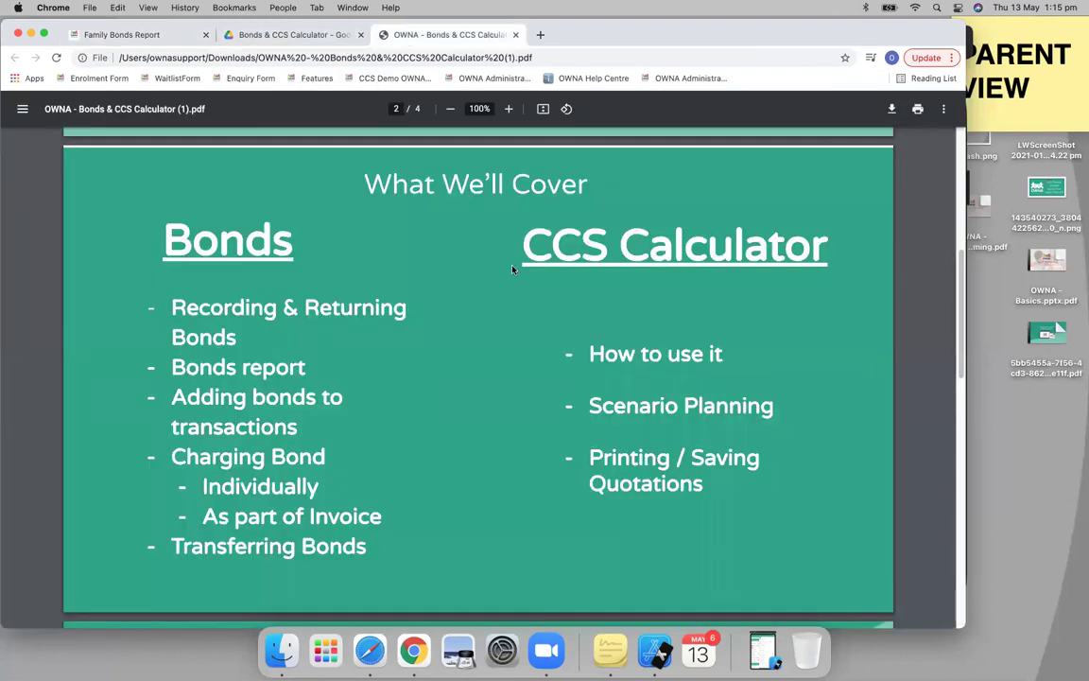
scroll(298, 378, down, 1)
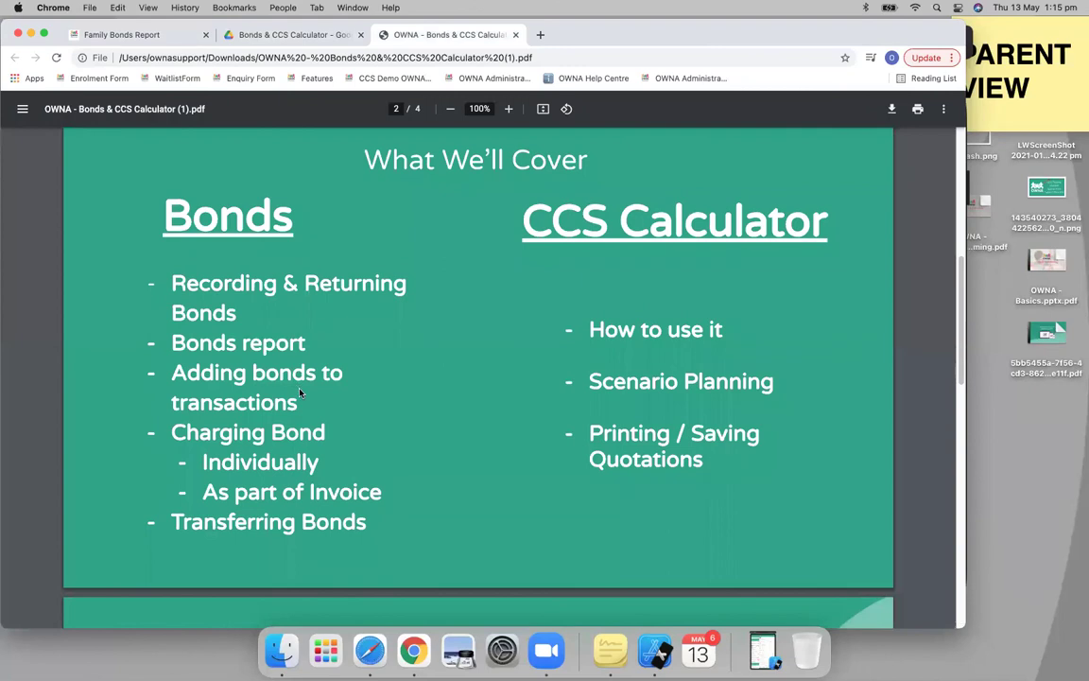